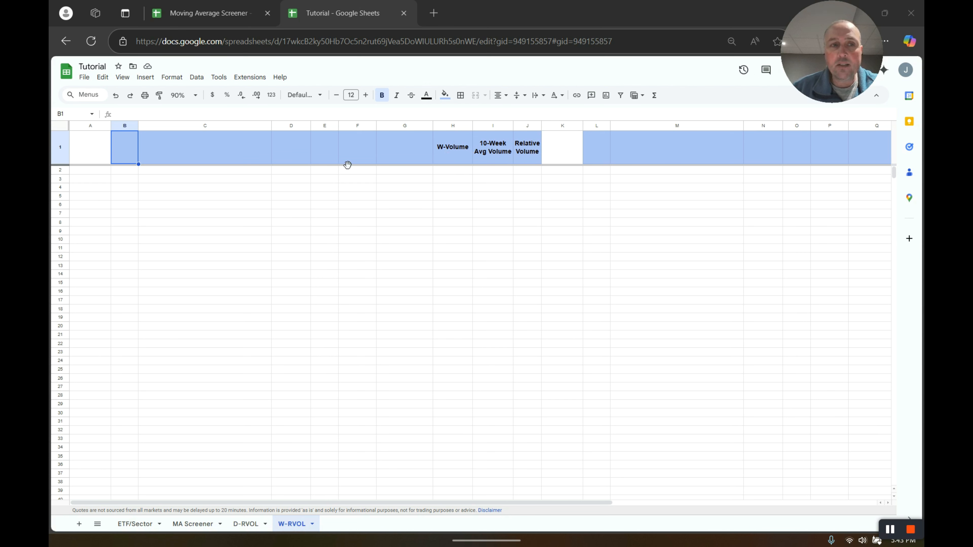
Step: Enter an array formula in B1 of the W-RVOL sheet that pulls in columns C:H of the MA Screener sheet
{"action": "left_click", "coordinate": [185, 232]}
{"action": "left_click", "coordinate": [126, 144]}
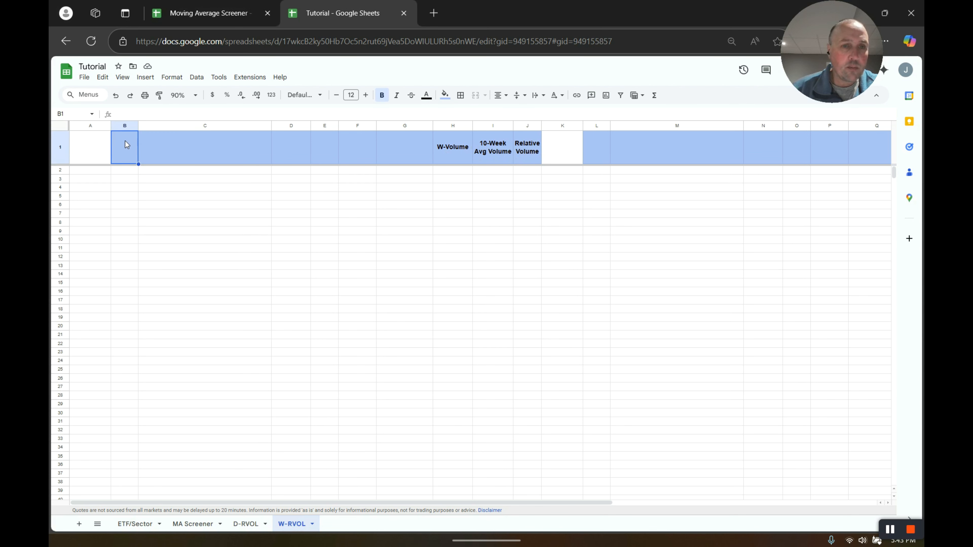
{"action": "type", "text": "=("}
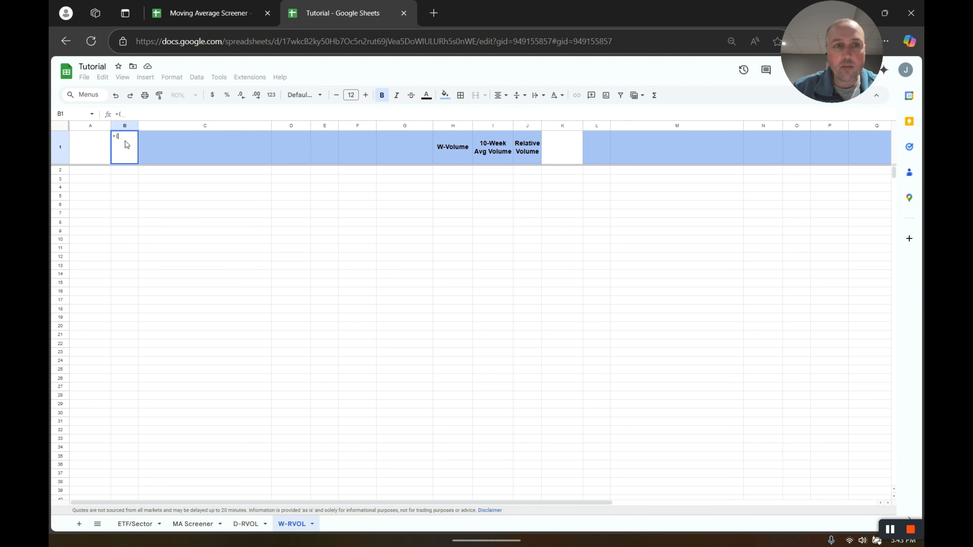
{"action": "left_click", "coordinate": [198, 530]}
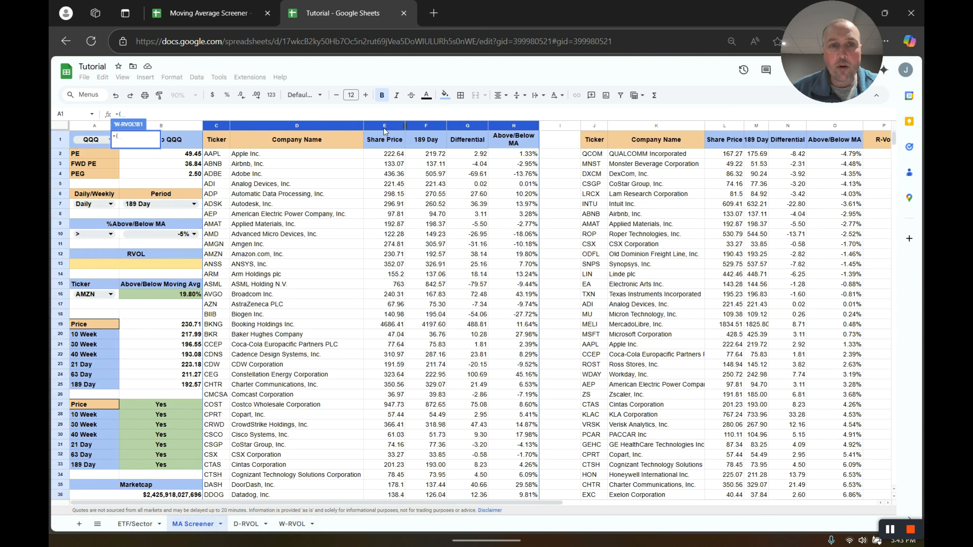
{"action": "left_click_drag", "start_coordinate": [212, 125], "coordinate": [517, 140]}
{"action": "key", "text": "Return"}
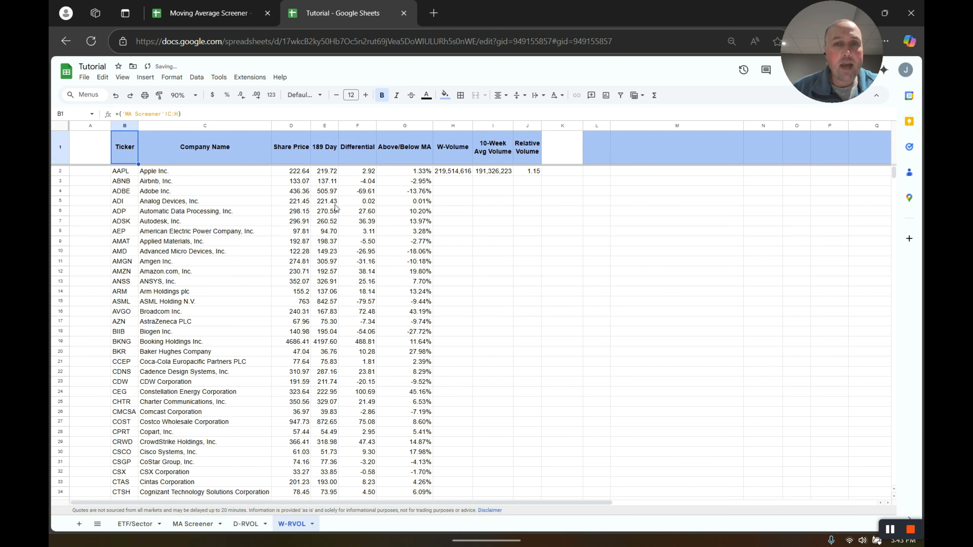
{"action": "left_click", "coordinate": [84, 189]}
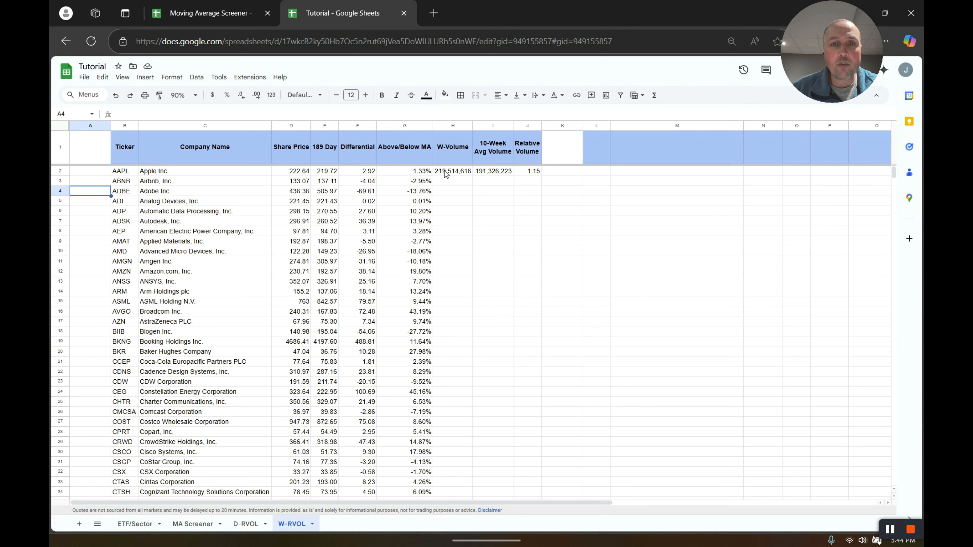
Step: Fill the W-Volume, 10-Week Avg Volume and Relative Volume formulas in H2:J2 down to row 102
{"action": "left_click", "coordinate": [453, 173]}
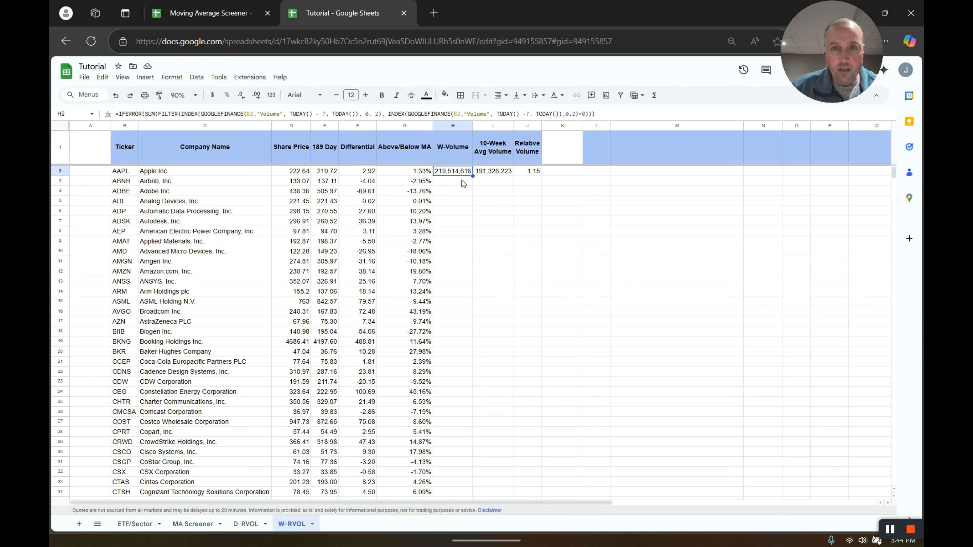
{"action": "left_click", "coordinate": [496, 174]}
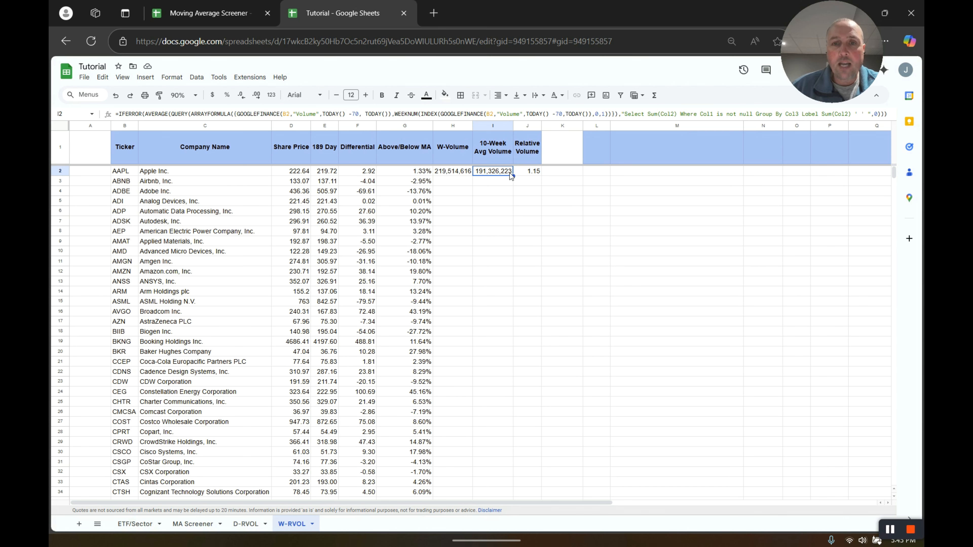
{"action": "left_click", "coordinate": [535, 175]}
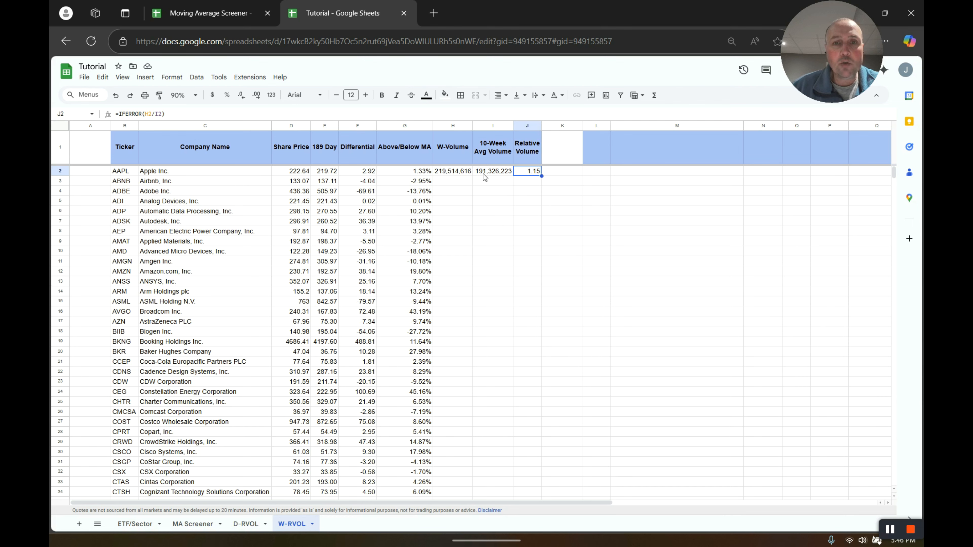
{"action": "left_click_drag", "start_coordinate": [464, 177], "coordinate": [517, 326]}
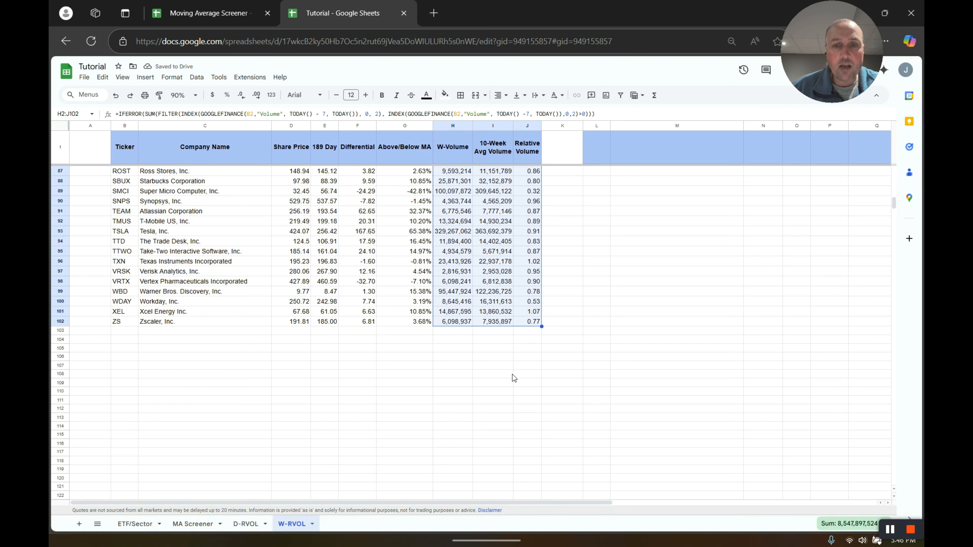
{"action": "scroll", "coordinate": [514, 377], "scroll_direction": "up", "scroll_amount": 2}
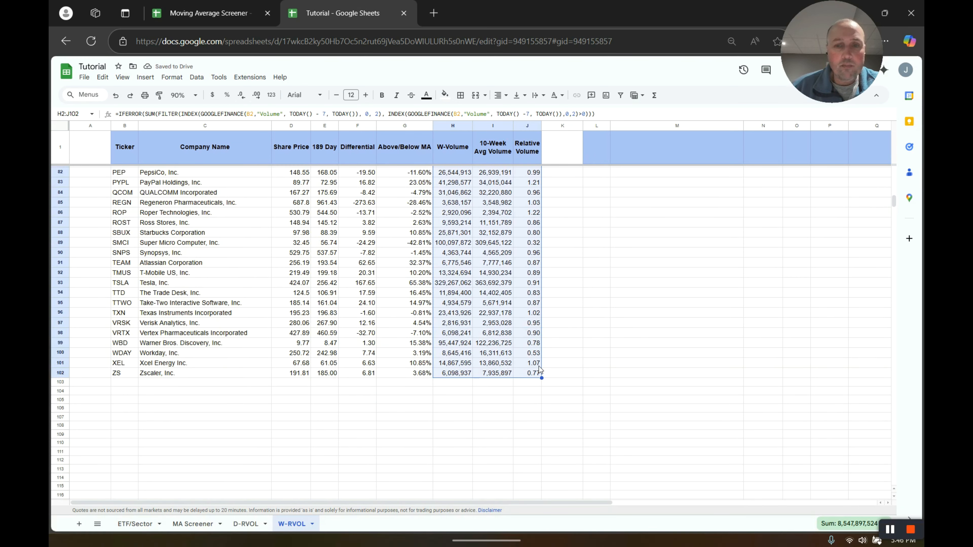
{"action": "scroll", "coordinate": [538, 364], "scroll_direction": "up", "scroll_amount": 20}
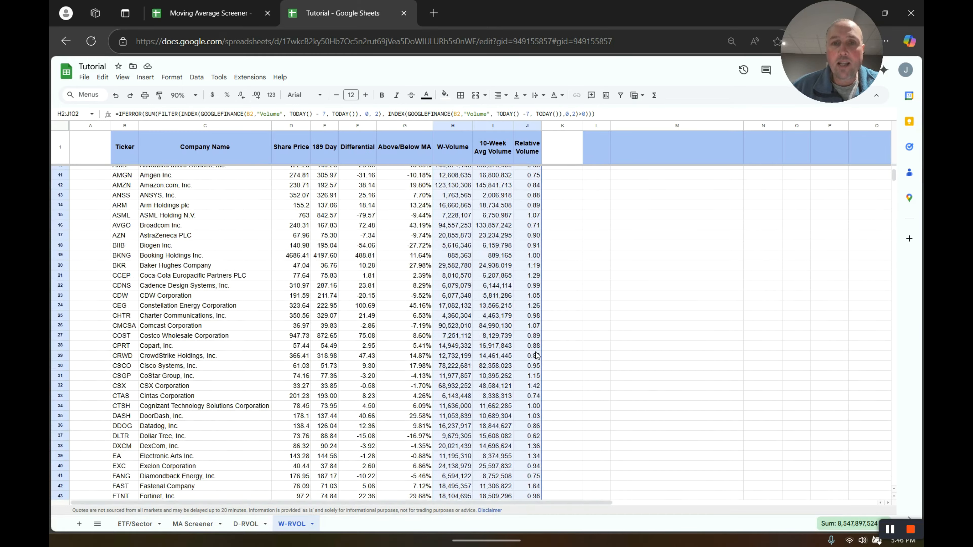
{"action": "scroll", "coordinate": [536, 356], "scroll_direction": "up", "scroll_amount": 3}
{"action": "left_click", "coordinate": [559, 232]}
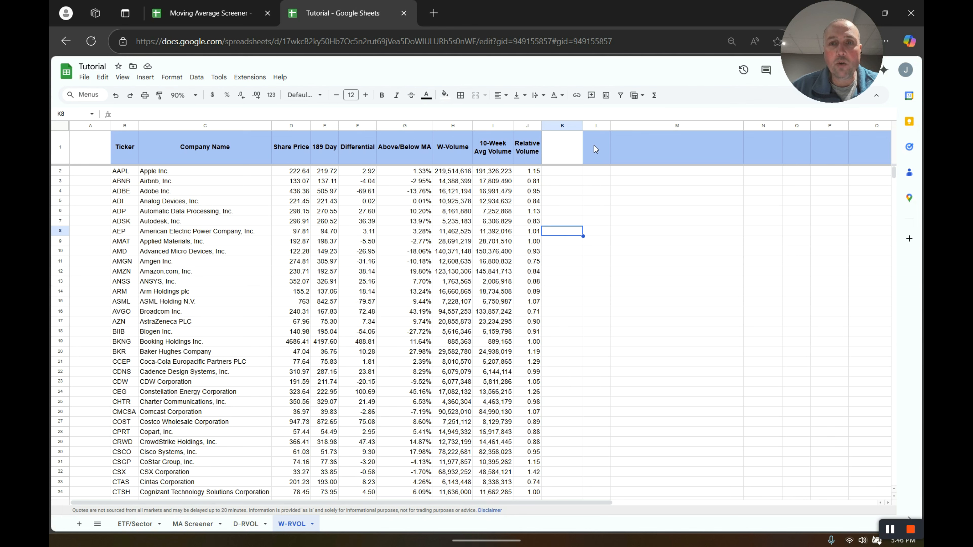
Step: Enter a QUERY formula in L1 over columns B:J with the query "Select * Order By J DESC"
{"action": "left_click", "coordinate": [601, 147]}
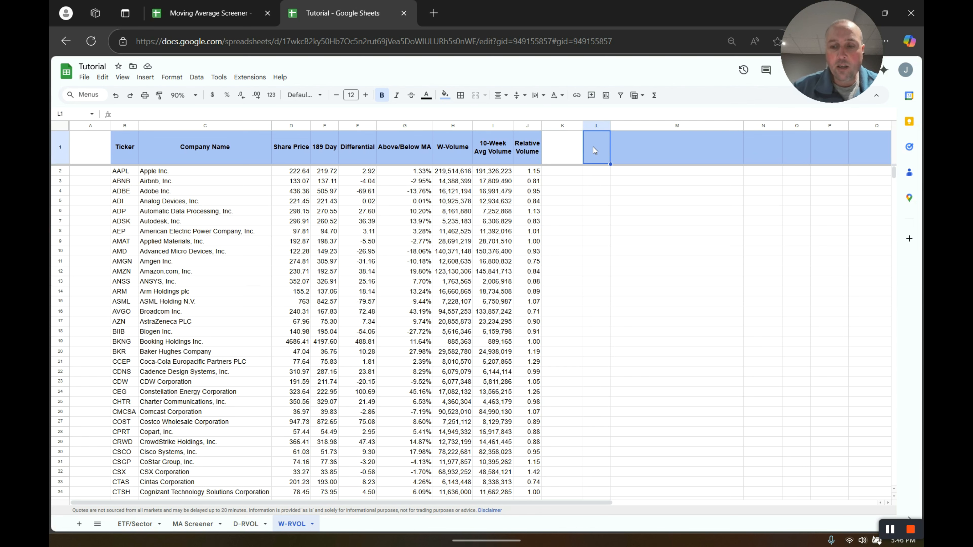
{"action": "type", "text": "=qu"}
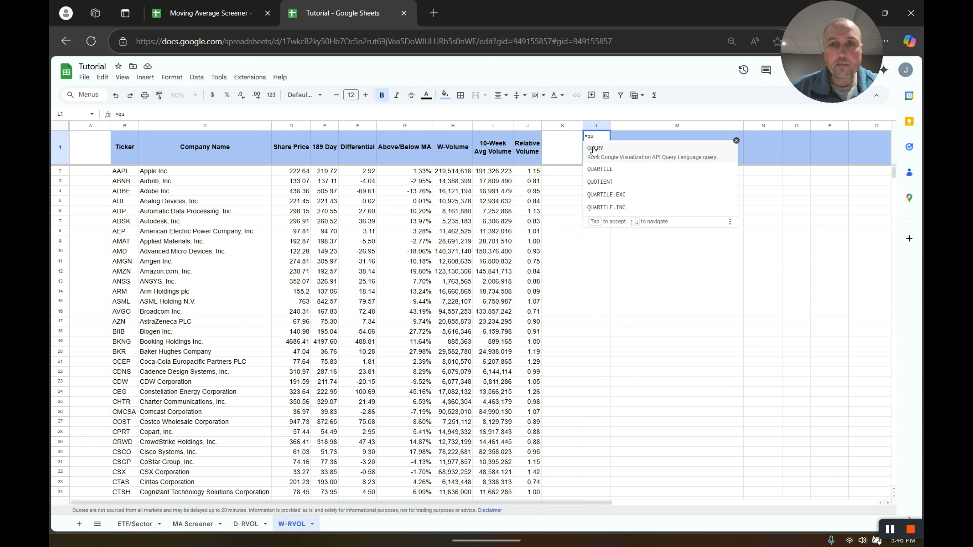
{"action": "left_click", "coordinate": [594, 149]}
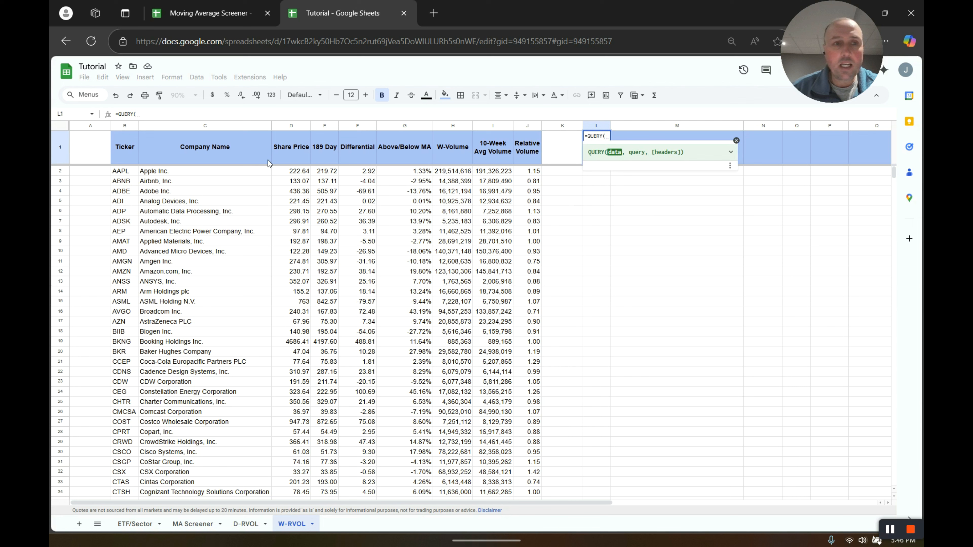
{"action": "left_click_drag", "start_coordinate": [126, 129], "coordinate": [520, 144]}
{"action": "type", "text": ","}
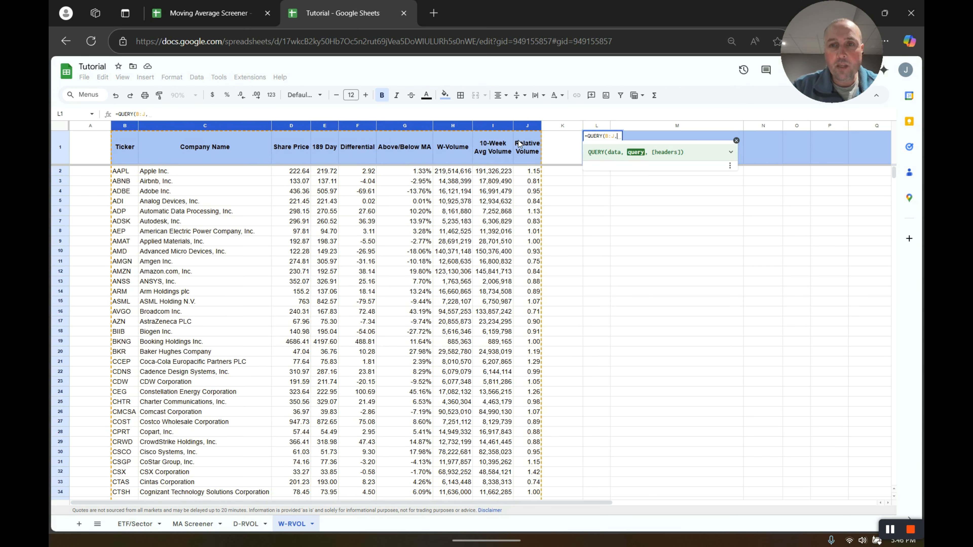
{"action": "type", "text": "\"Se"}
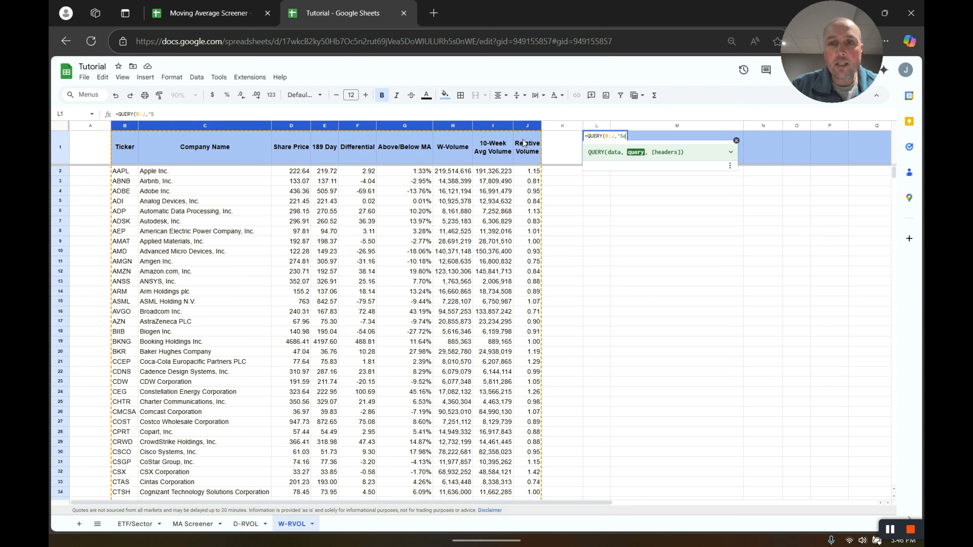
{"action": "type", "text": "lect *"}
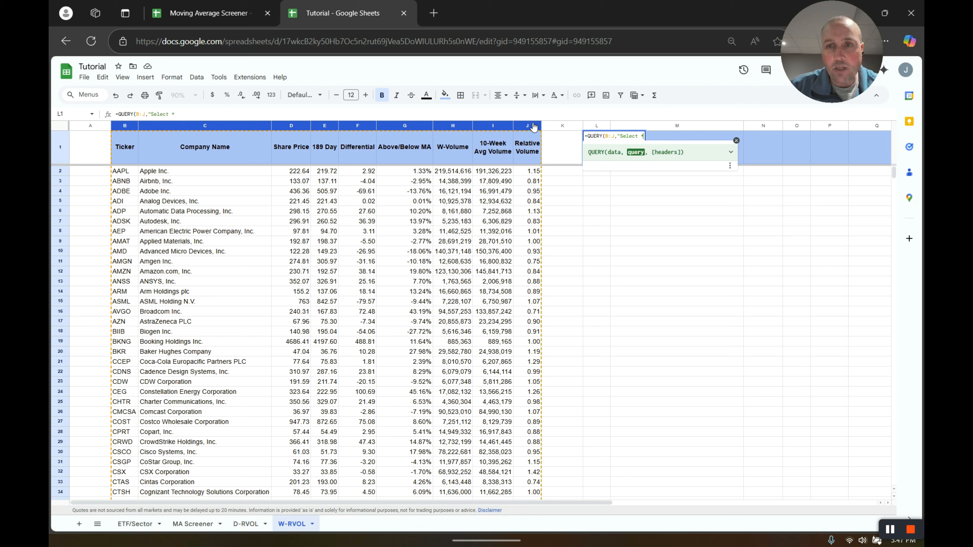
{"action": "type", "text": "Or"}
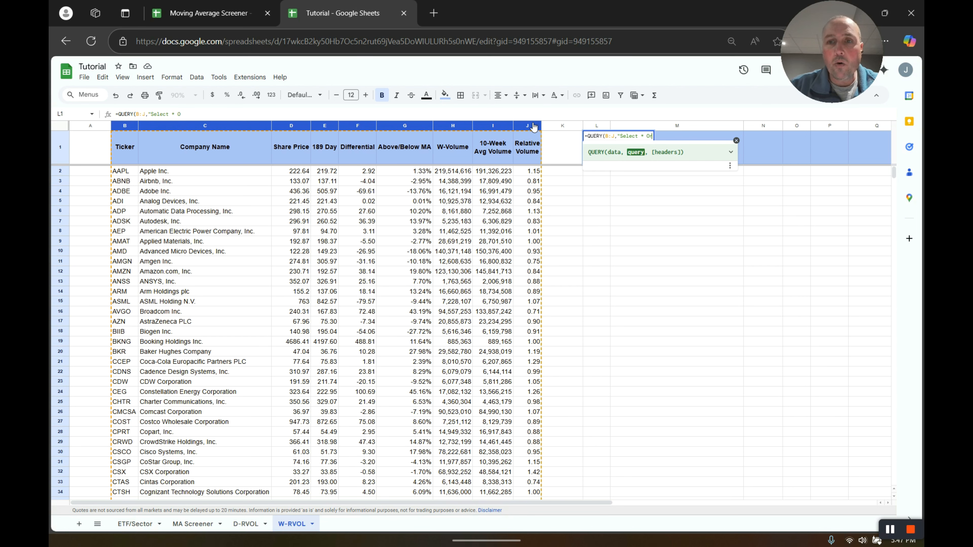
{"action": "type", "text": "der By "}
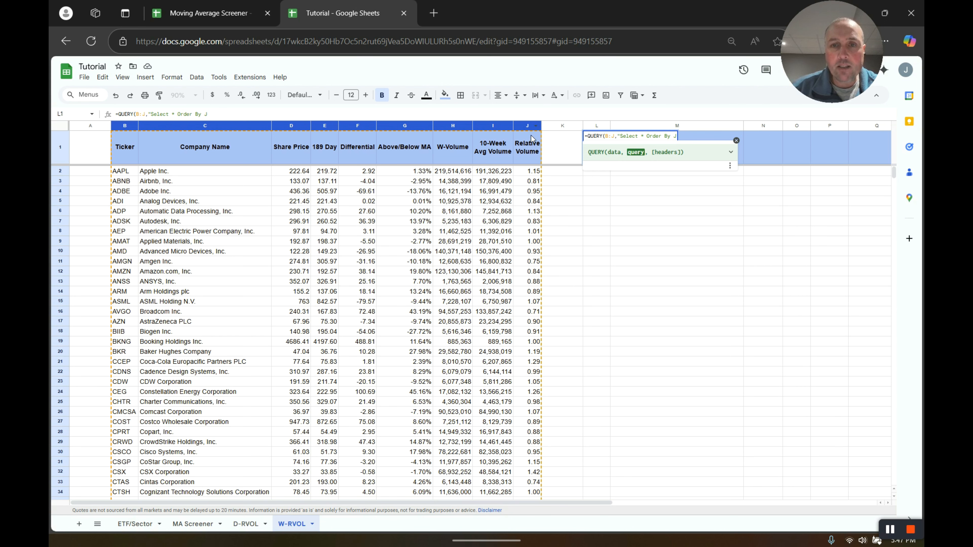
{"action": "type", "text": "J"}
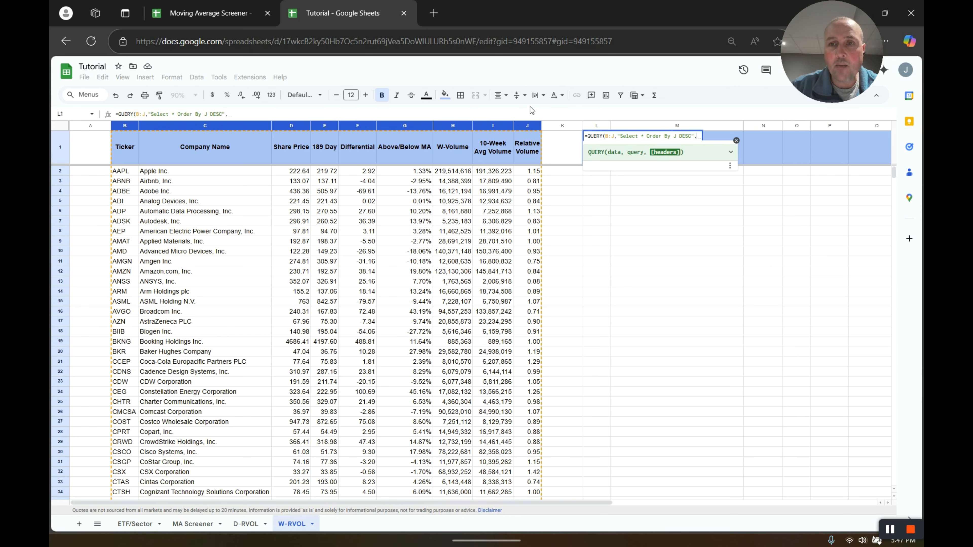
{"action": "key", "text": "Return"}
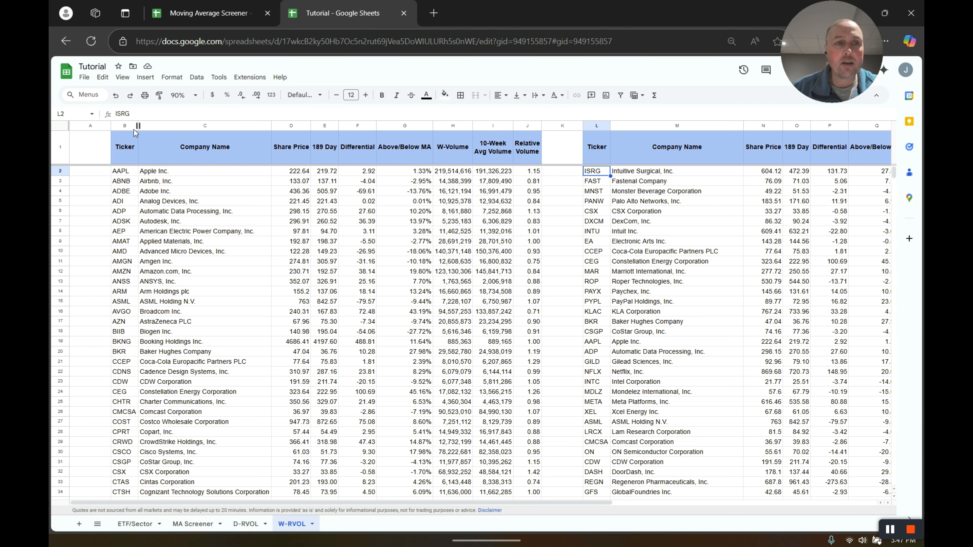
Step: Hide columns B through J on the W-RVOL sheet
{"action": "left_click_drag", "start_coordinate": [125, 126], "coordinate": [527, 147]}
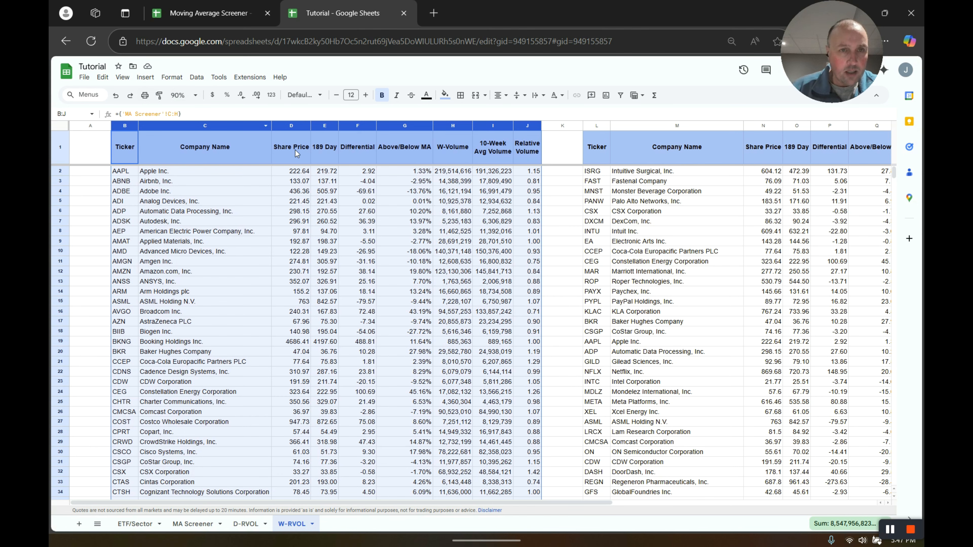
{"action": "right_click", "coordinate": [229, 134]}
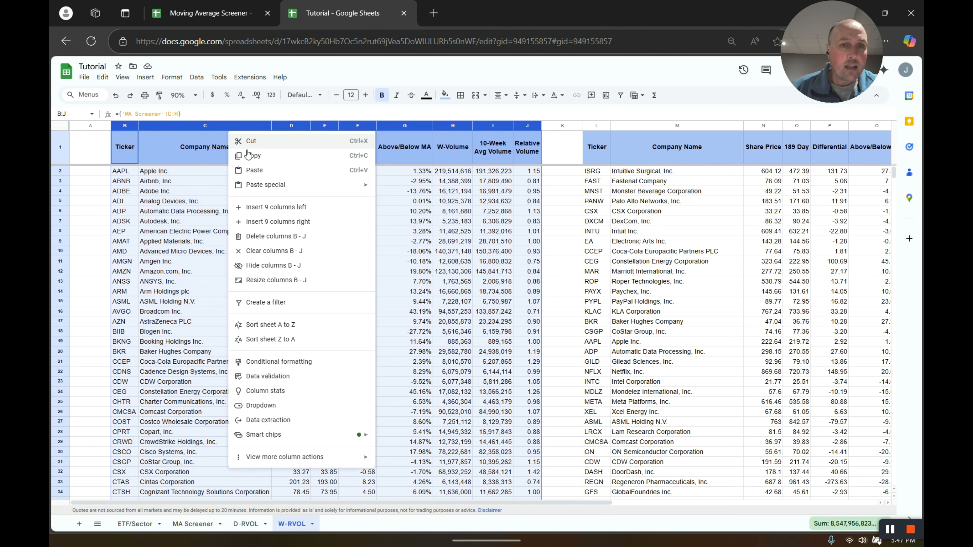
{"action": "left_click", "coordinate": [279, 266]}
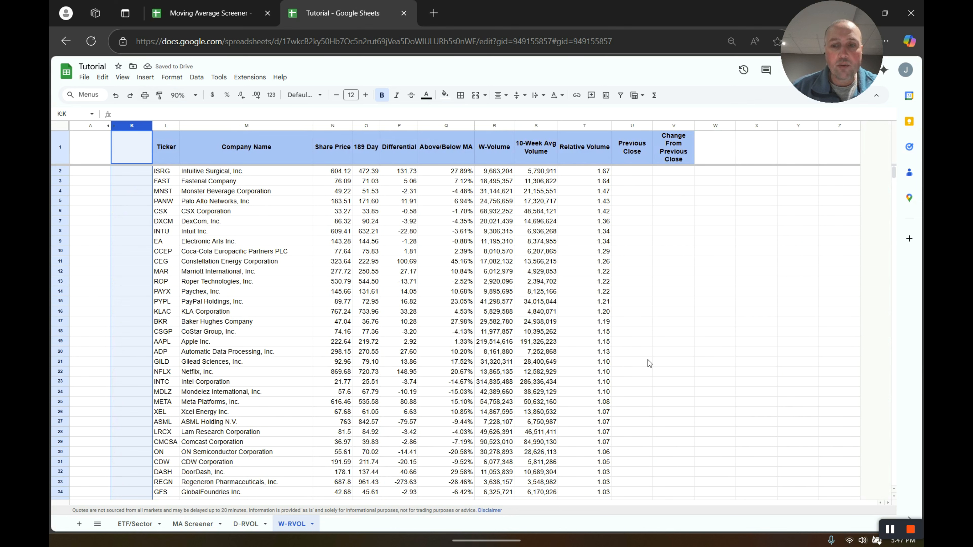
{"action": "left_click", "coordinate": [888, 529]}
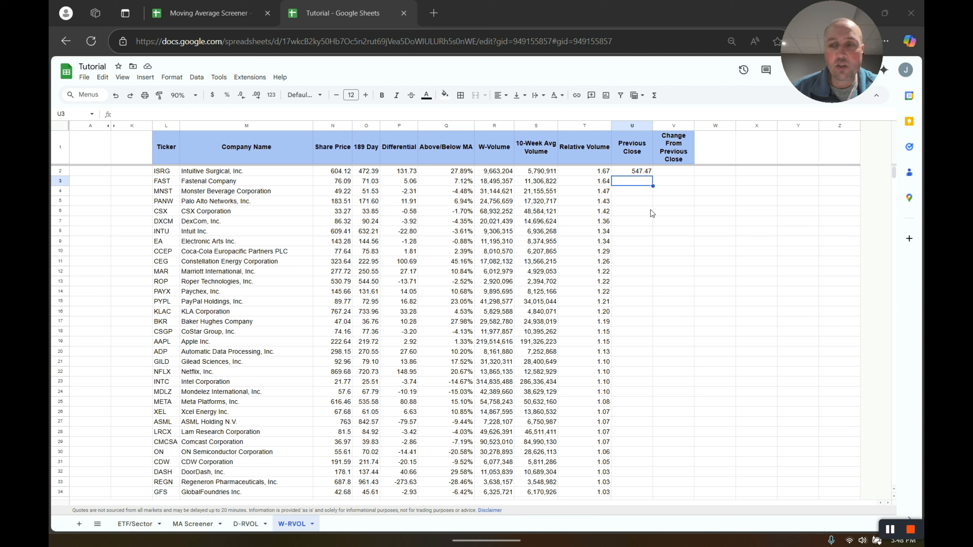
{"action": "left_click", "coordinate": [889, 530]}
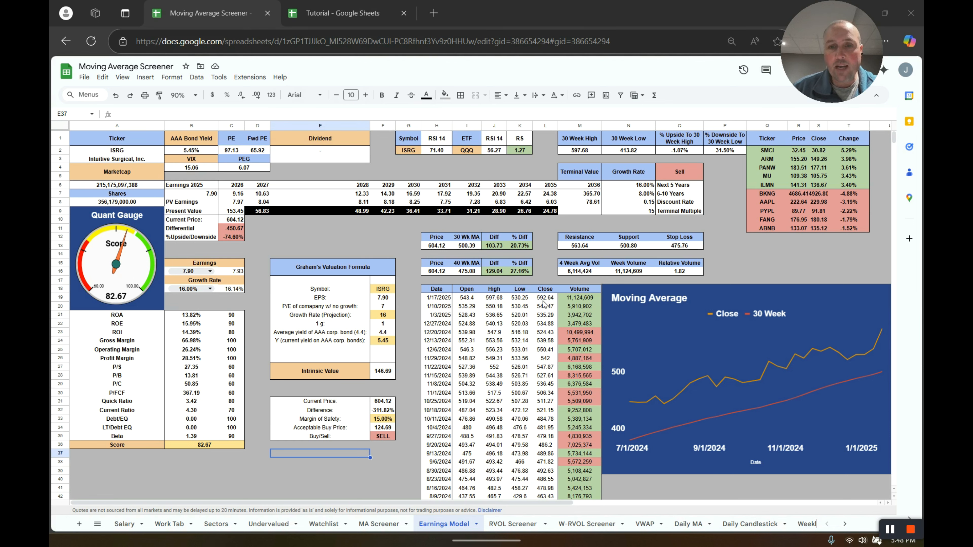
Step: Switch to the Tutorial spreadsheet and enter =(N2-U2)/U2 in V2 to calculate the change from the previous close
{"action": "left_click", "coordinate": [345, 11]}
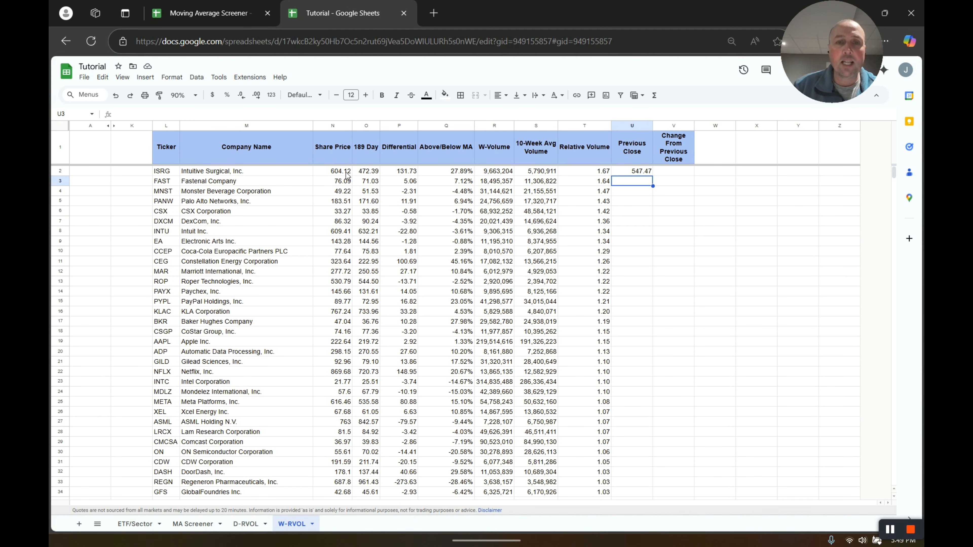
{"action": "left_click", "coordinate": [638, 172]}
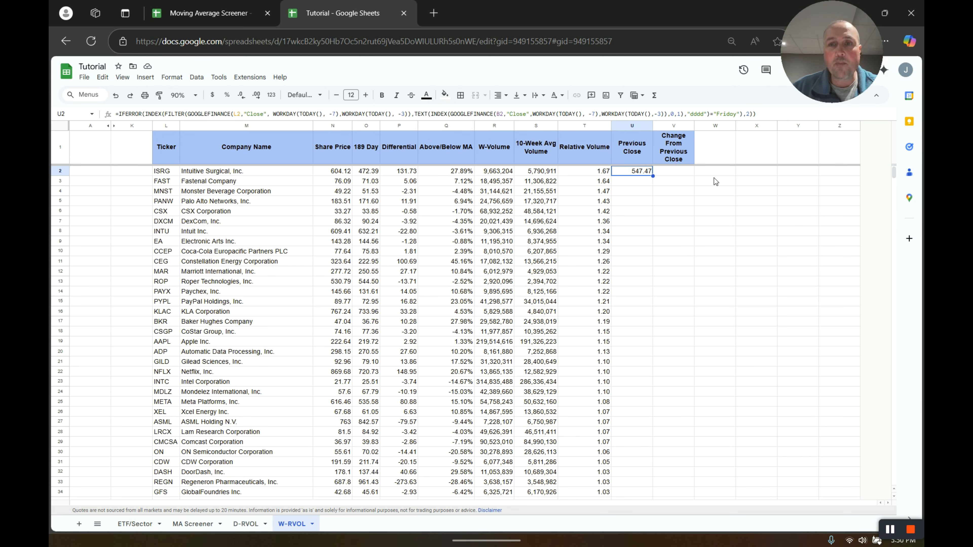
{"action": "left_click", "coordinate": [680, 175]}
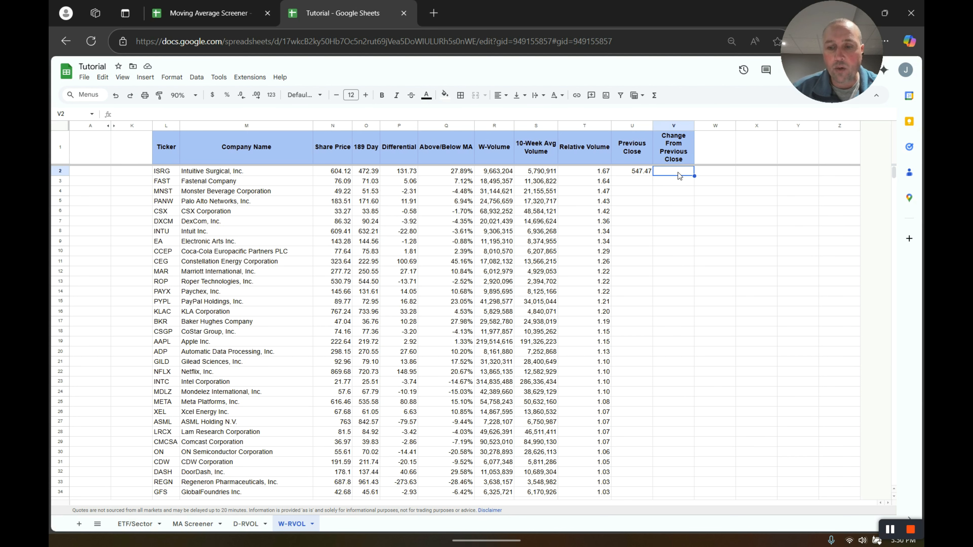
{"action": "type", "text": "="}
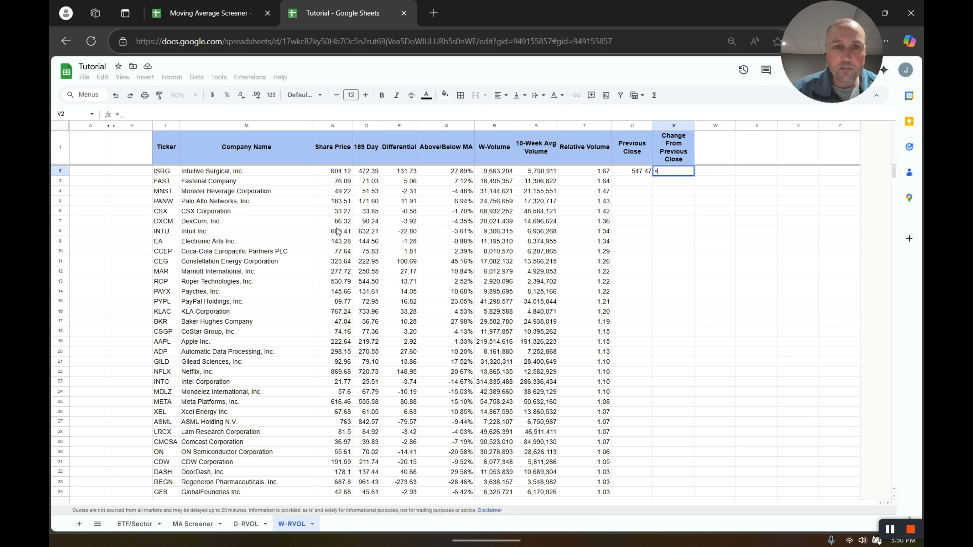
{"action": "left_click", "coordinate": [346, 174]}
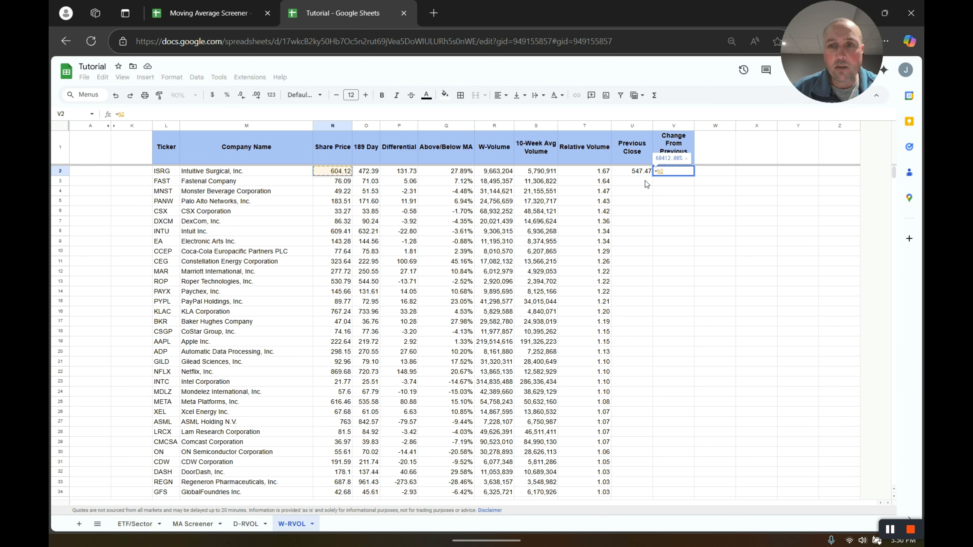
{"action": "left_click", "coordinate": [658, 172]}
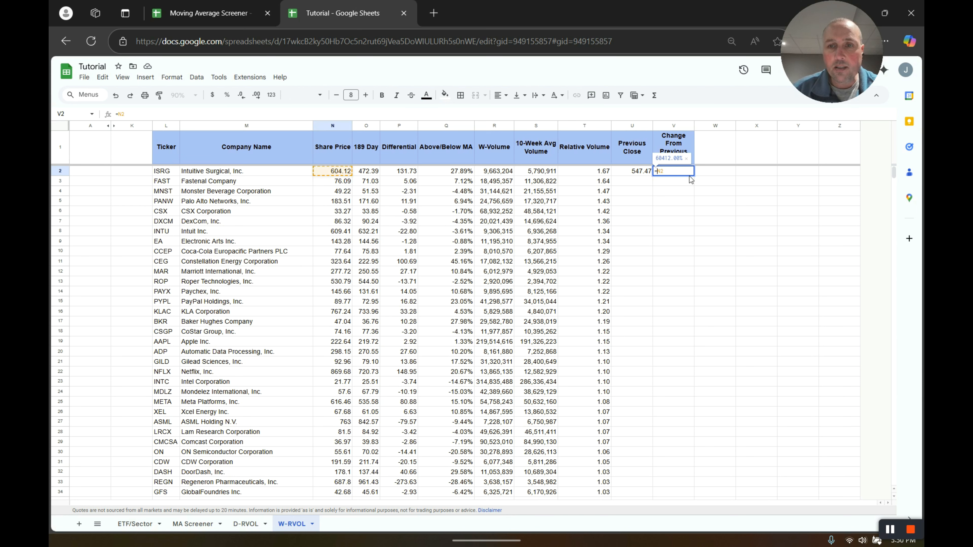
{"action": "type", "text": "(N2"}
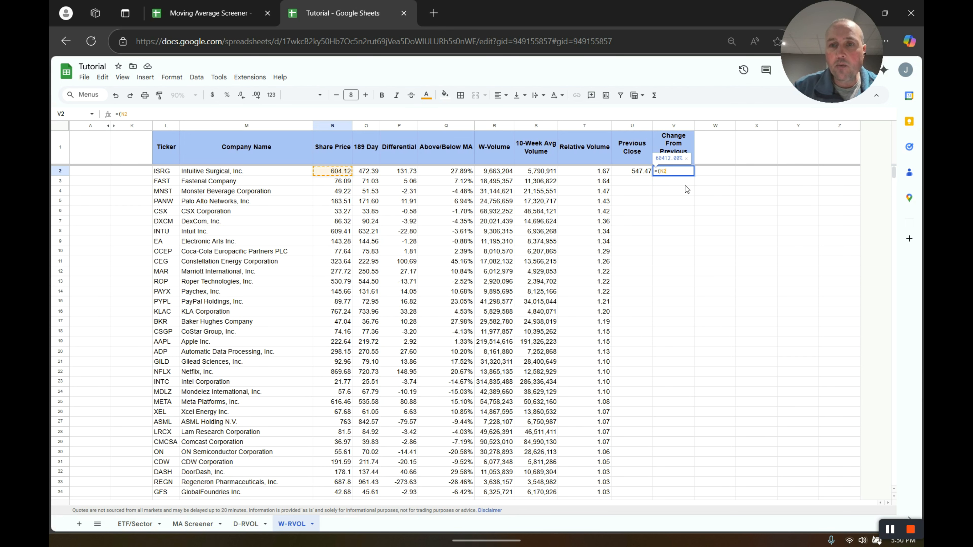
{"action": "type", "text": "-"}
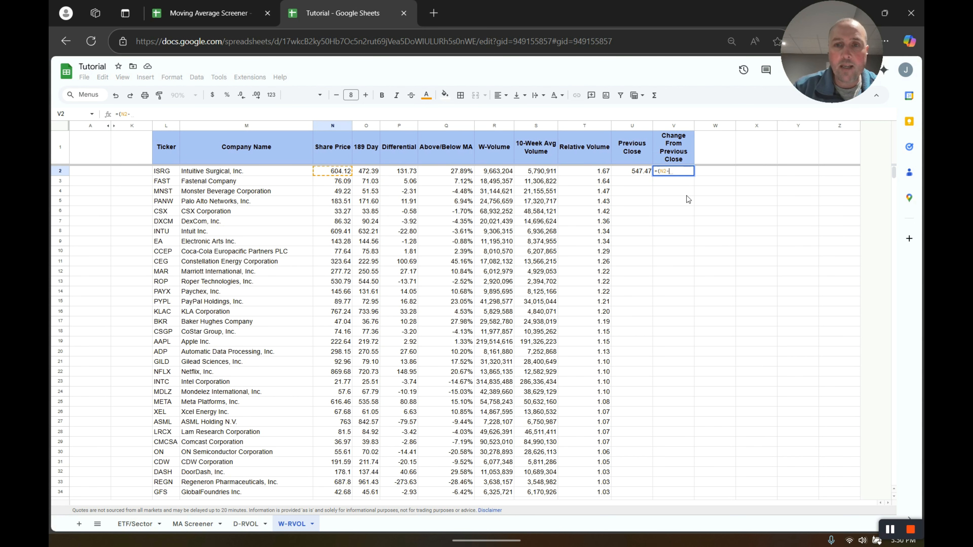
{"action": "left_click", "coordinate": [638, 174]}
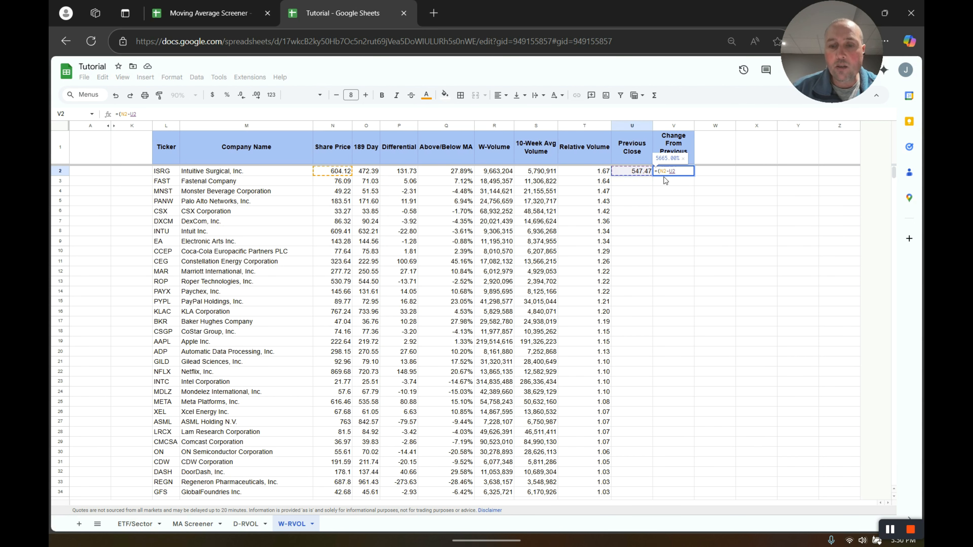
{"action": "type", "text": ")/"}
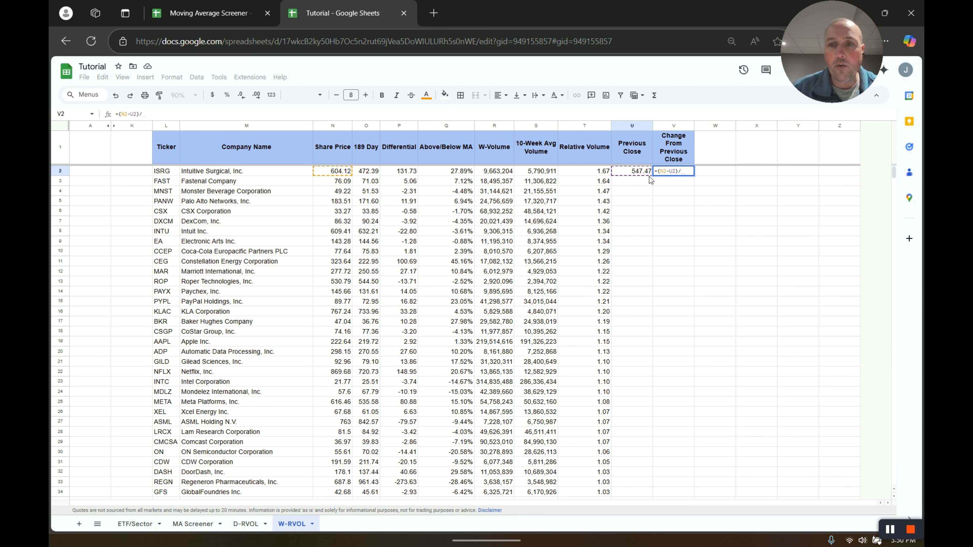
{"action": "left_click", "coordinate": [627, 174]}
{"action": "key", "text": "Return"}
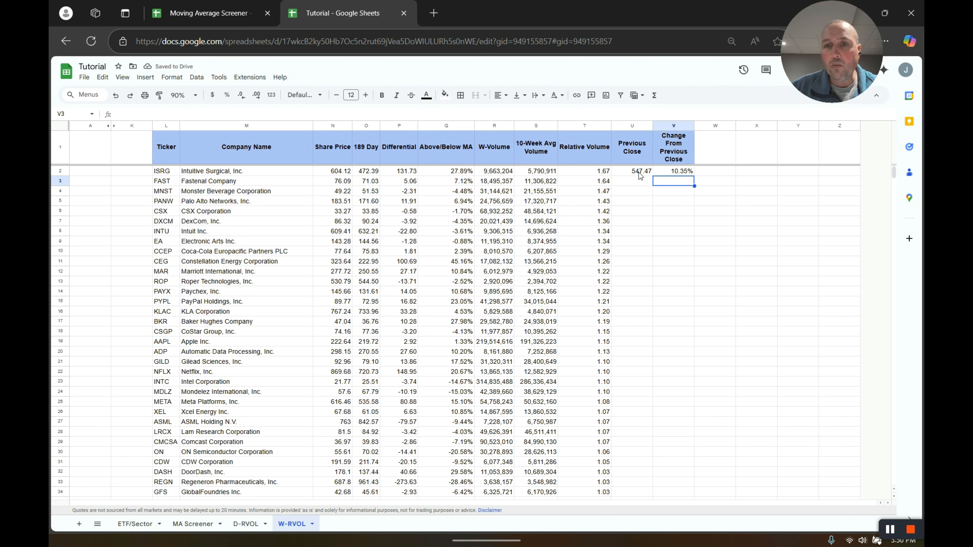
Step: Fill the Previous Close and Change From Previous Close formulas in U2:V2 down to row 138
{"action": "left_click_drag", "start_coordinate": [640, 173], "coordinate": [692, 174]}
{"action": "left_click_drag", "start_coordinate": [694, 174], "coordinate": [686, 426]}
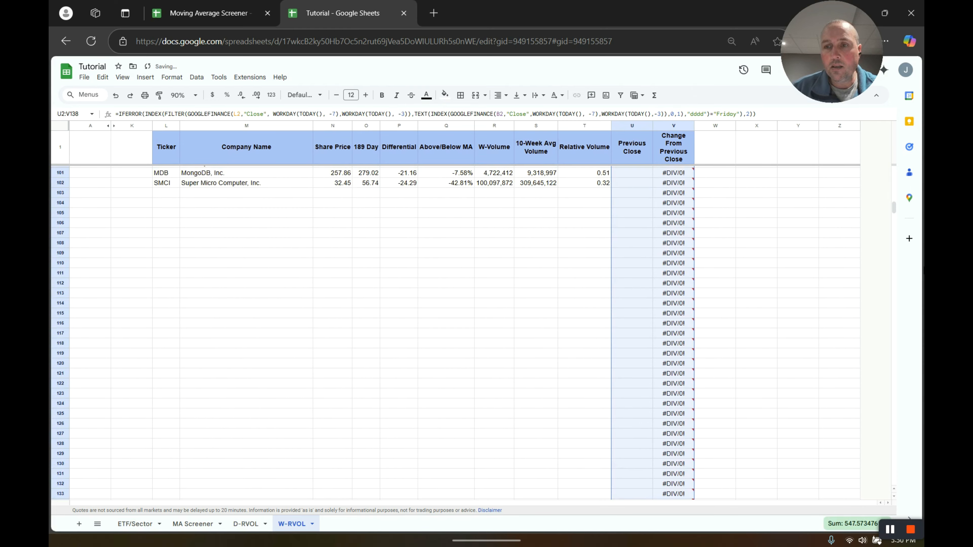
{"action": "left_click_drag", "start_coordinate": [895, 209], "coordinate": [895, 171]}
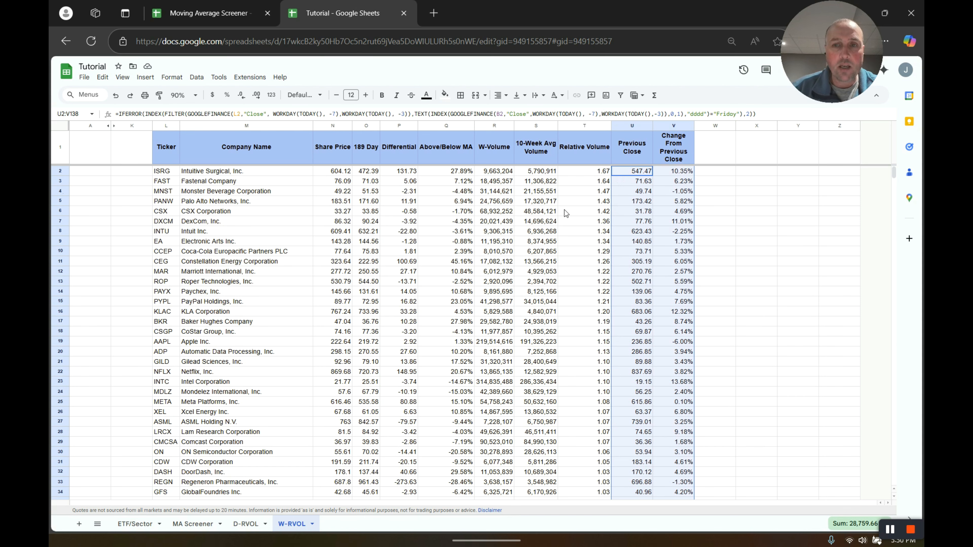
Step: Examine the Monster Beverage and Intuit rows, comparing relative volume with the change from the previous close
{"action": "left_click", "coordinate": [115, 231]}
{"action": "left_click", "coordinate": [60, 192]}
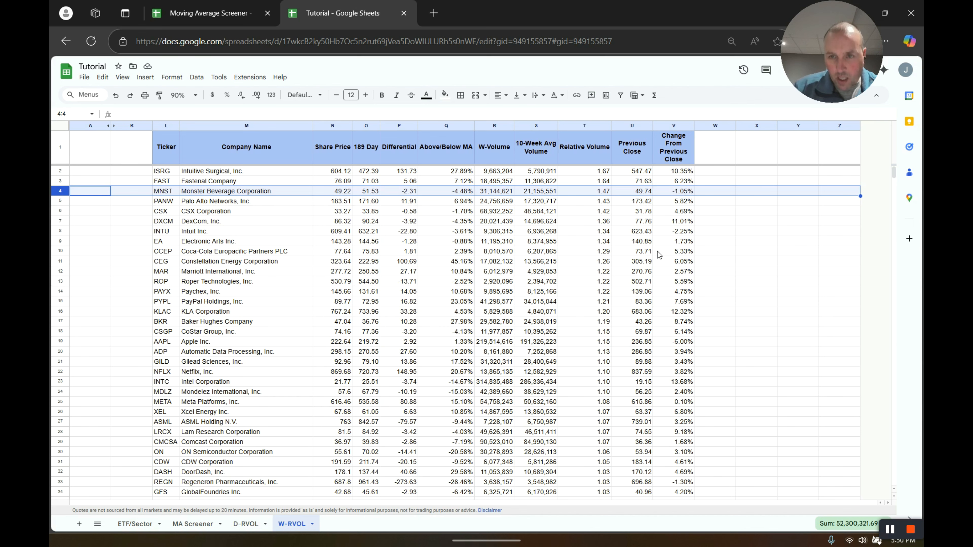
{"action": "left_click", "coordinate": [62, 232]}
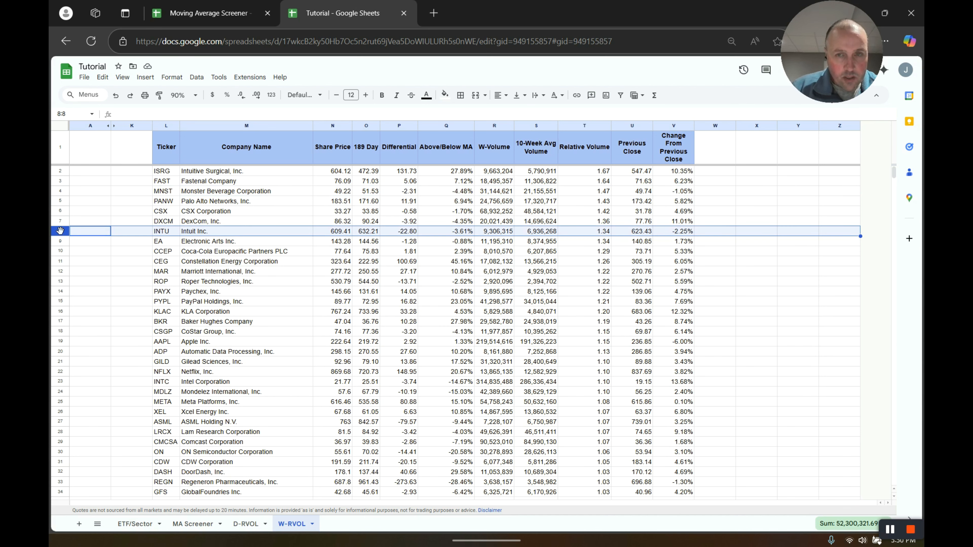